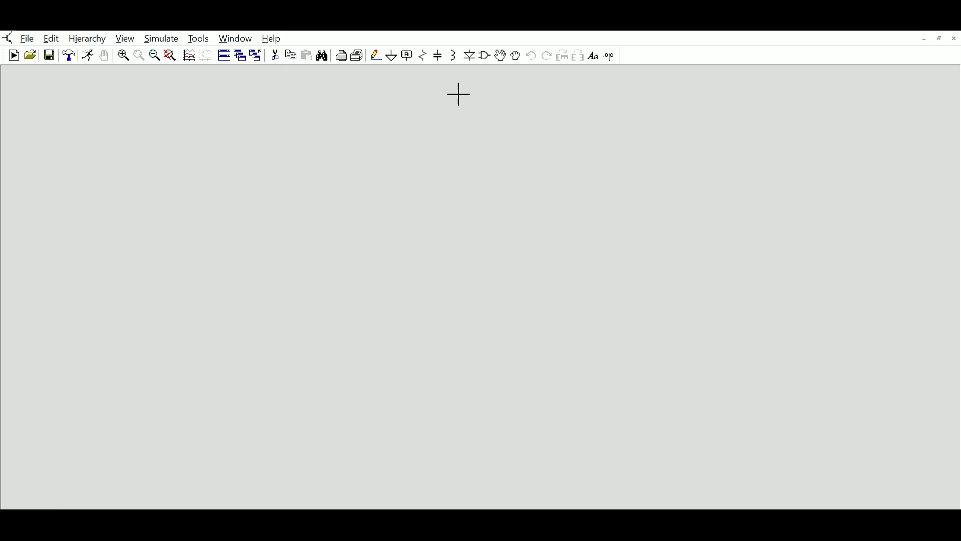
Step: Rotate a diode to point right and place two of them, D1 above D2, in the middle of the schematic
click(470, 54)
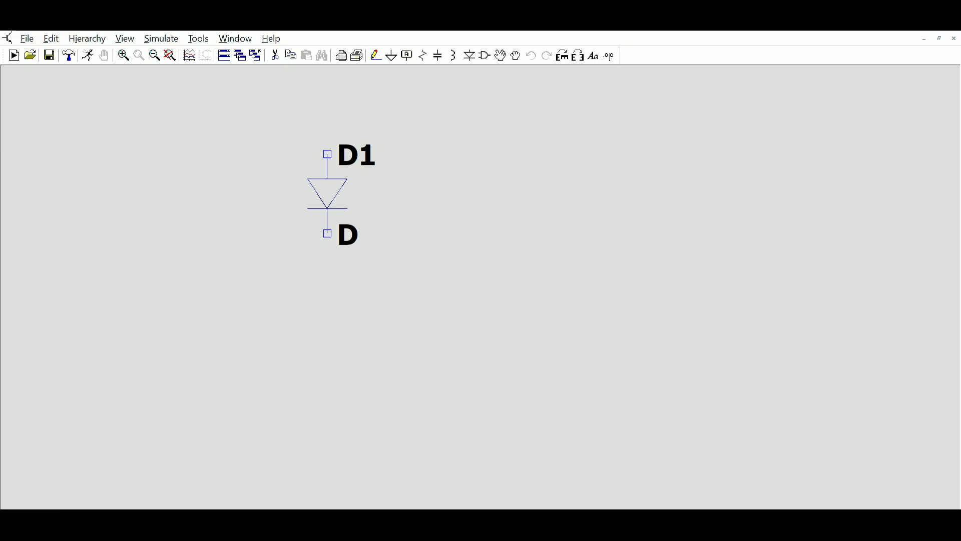
key(ctrl+r)
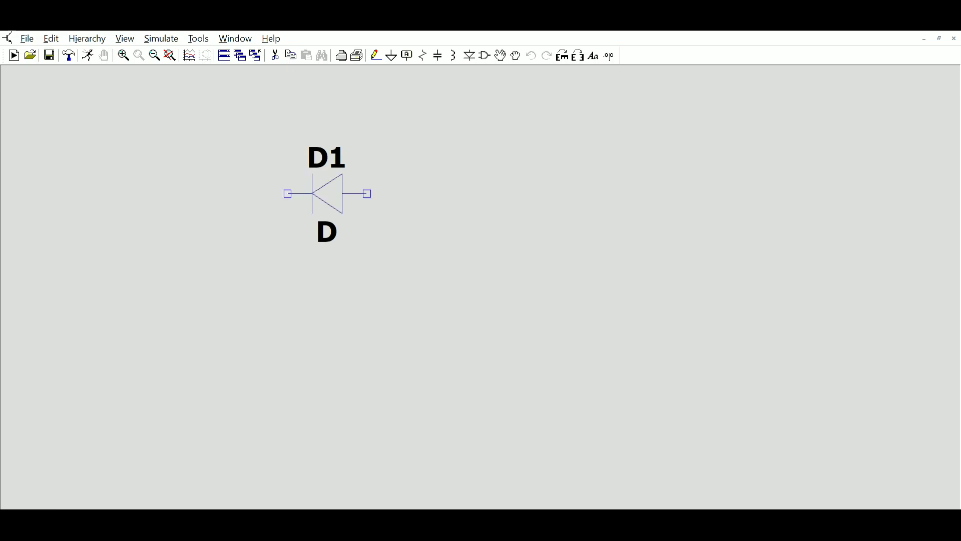
key(ctrl+r)
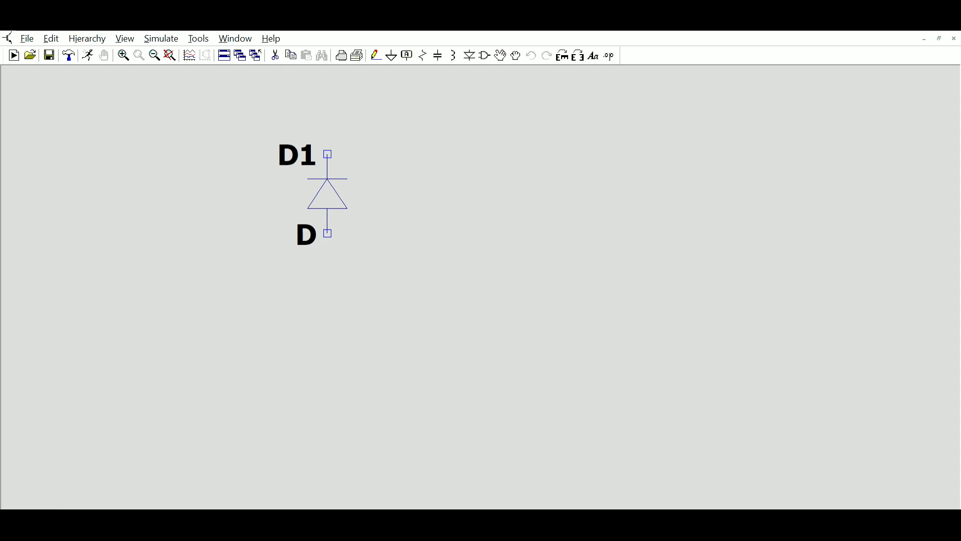
key(ctrl+r)
key(ctrl+r)
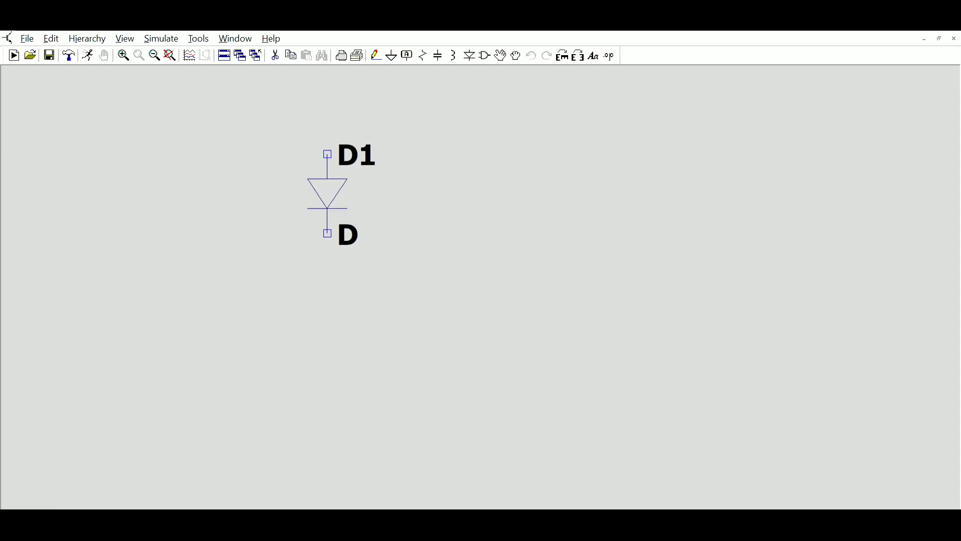
key(ctrl+r)
key(ctrl+r)
key(ctrl+r)
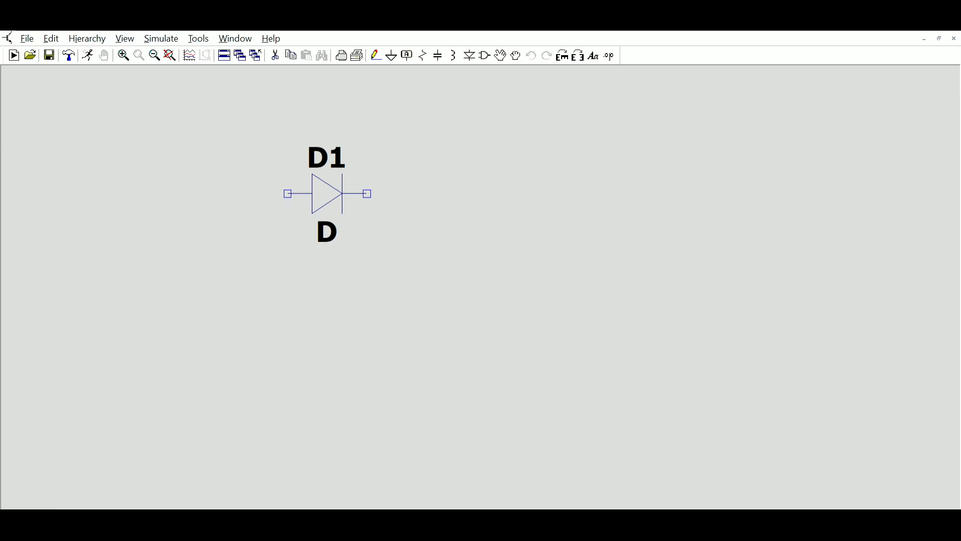
click(327, 193)
click(327, 333)
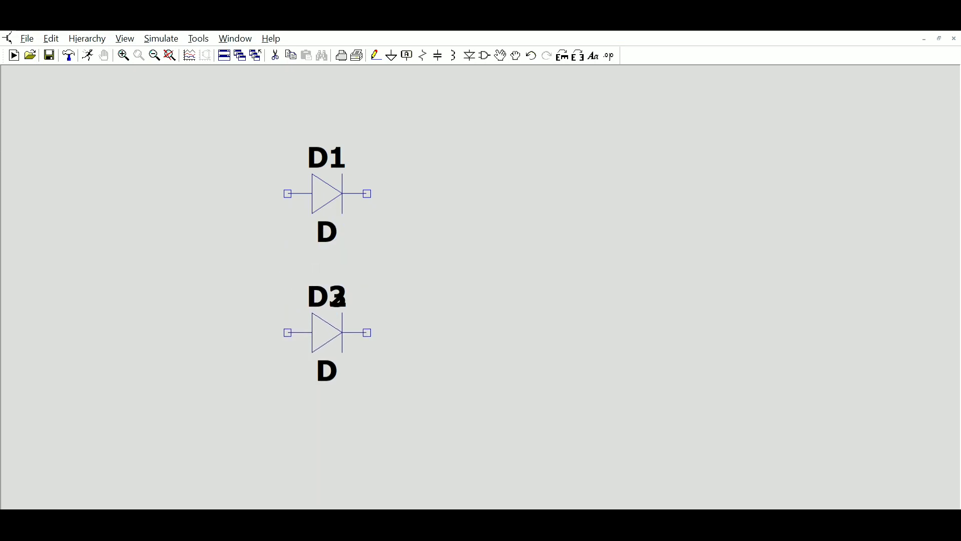
key(Escape)
Step: Place two sine voltage sources, V1 beside D1 and V2 beside D2, with V2 rotated upside down
click(567, 394)
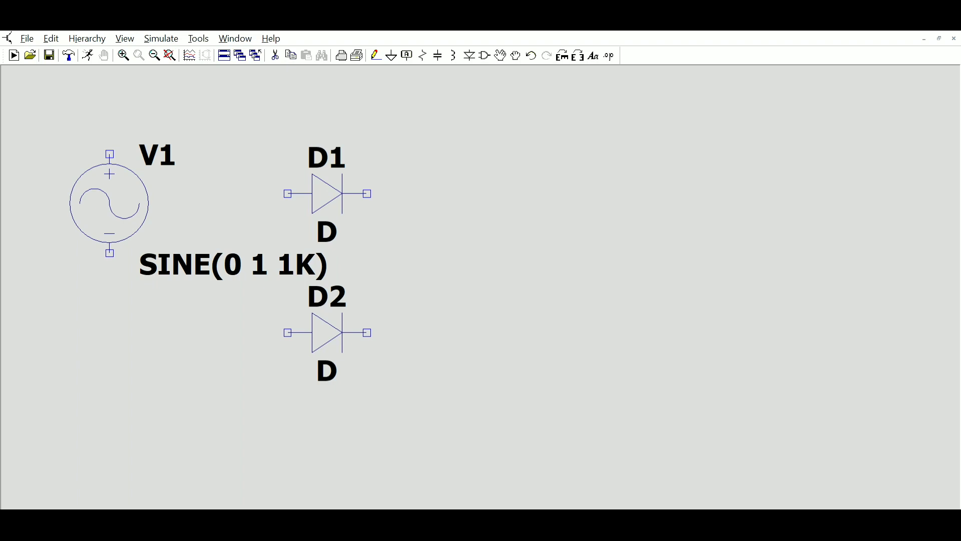
click(109, 203)
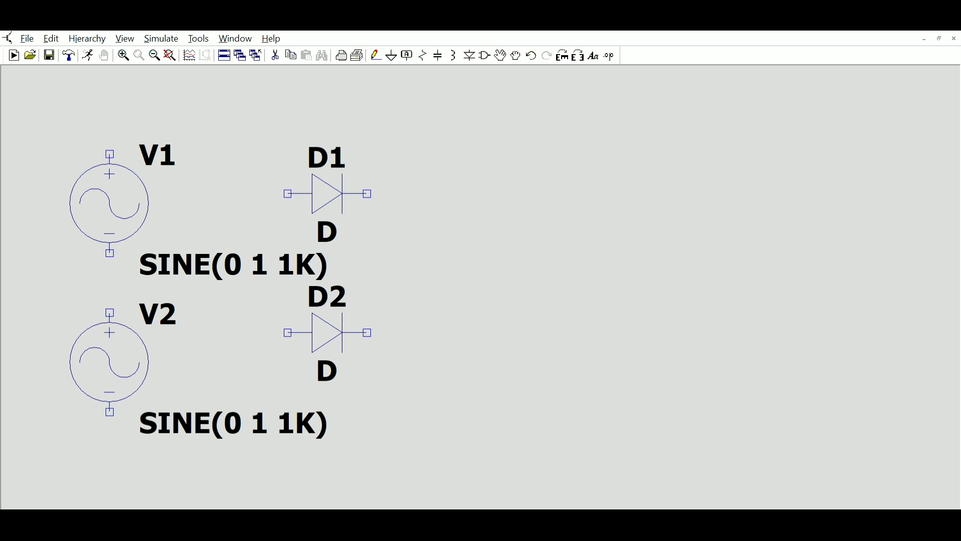
key(ctrl+r)
key(ctrl+r)
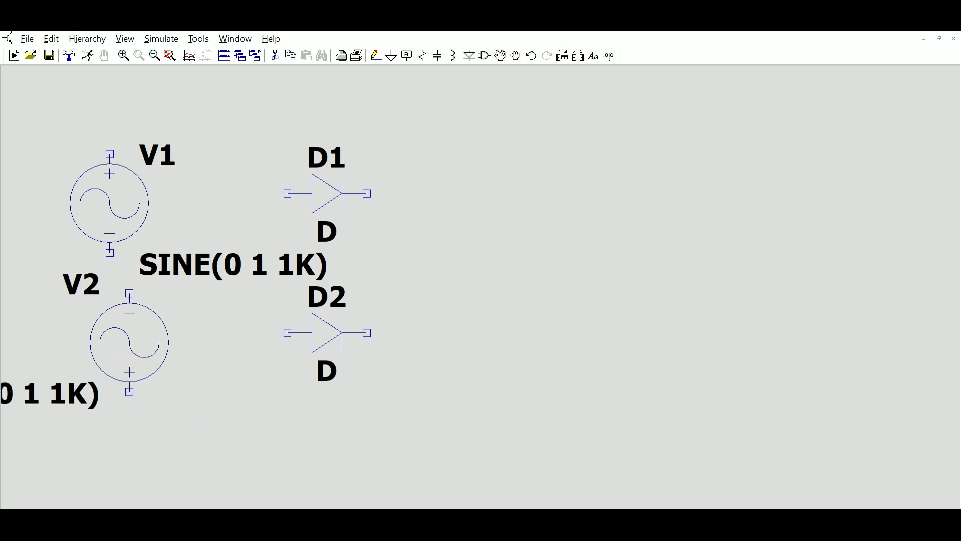
click(109, 342)
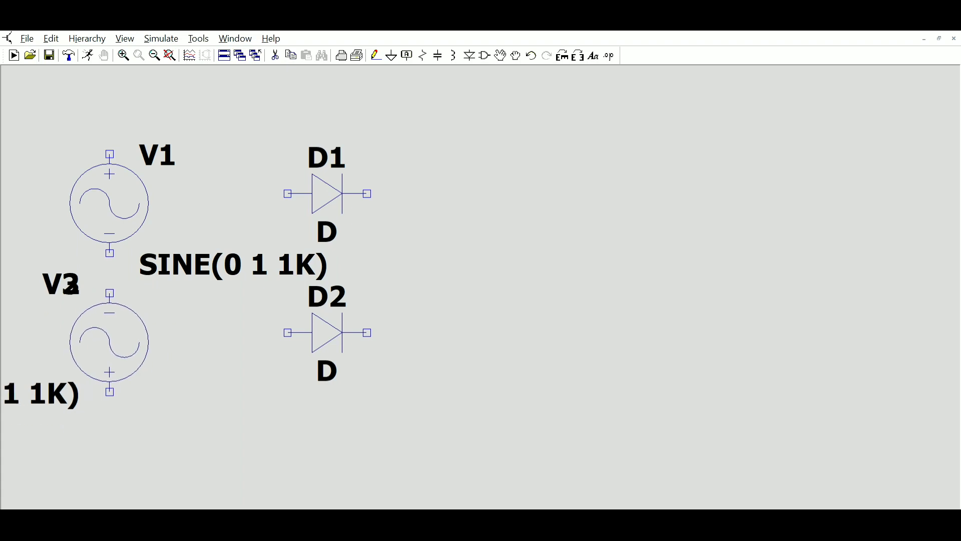
key(Escape)
Step: Place a resistor R1 to the right of the diodes
click(424, 55)
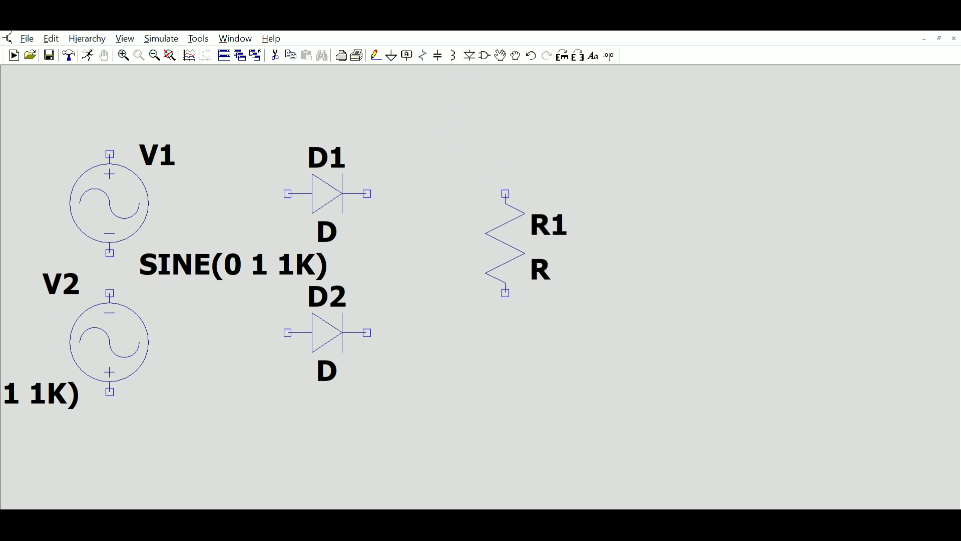
click(526, 220)
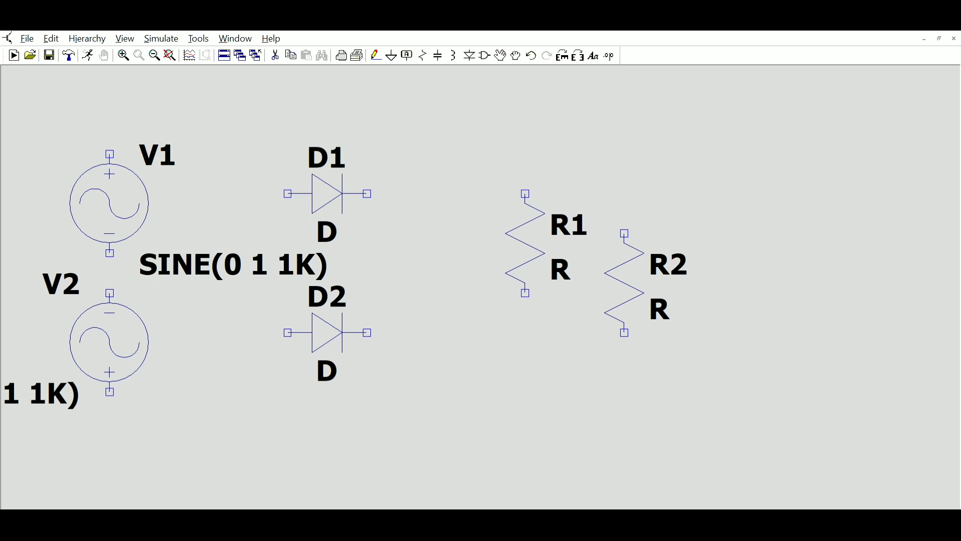
key(Escape)
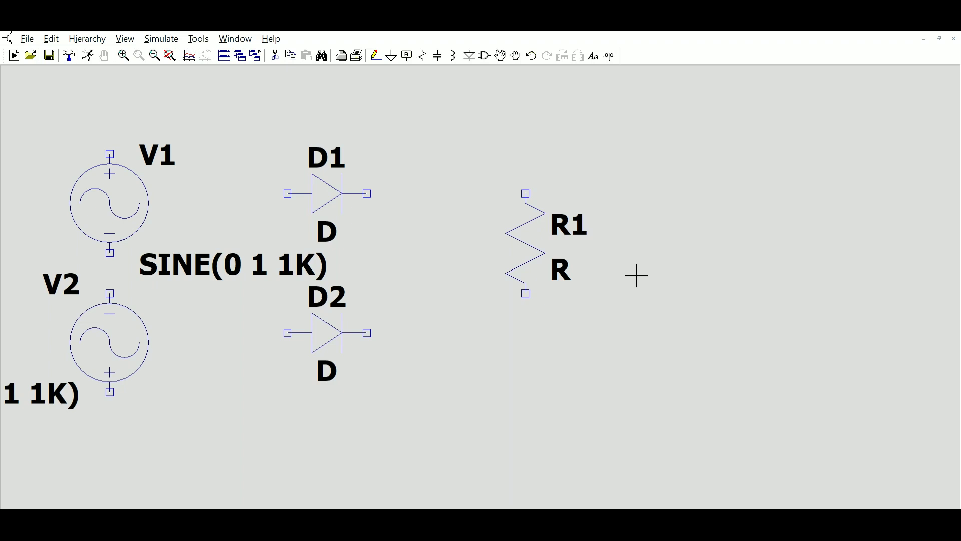
Step: Wire V1's positive terminal to D1's anode and D1's cathode to R1's top terminal
click(376, 52)
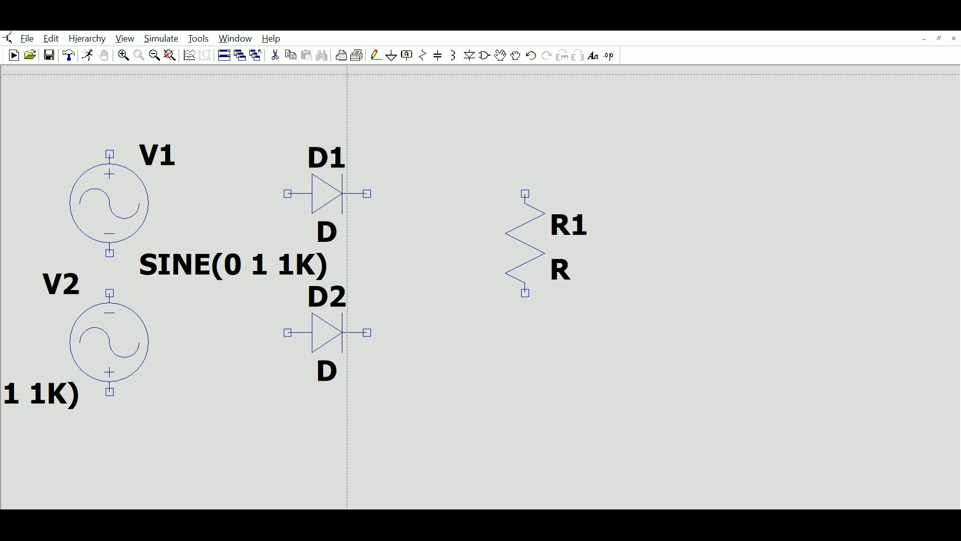
click(110, 153)
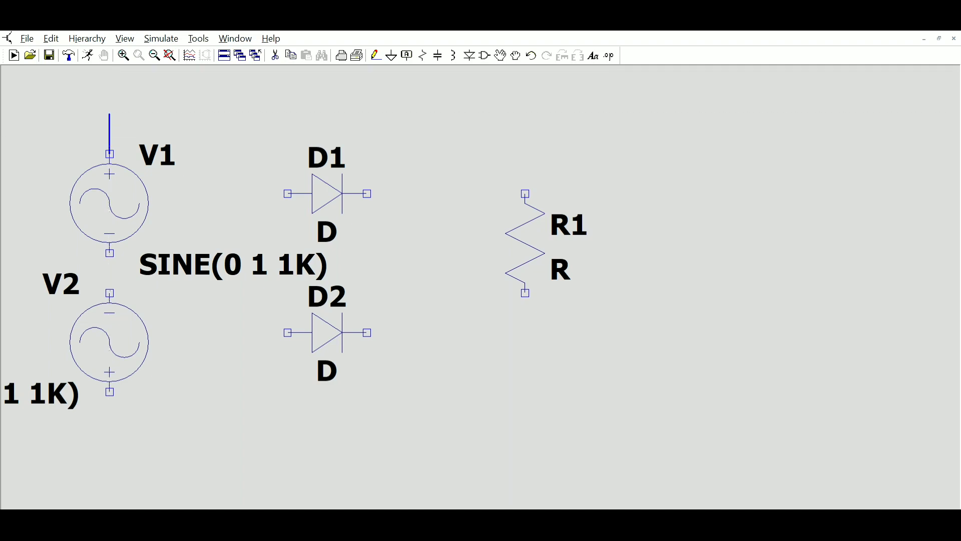
click(110, 114)
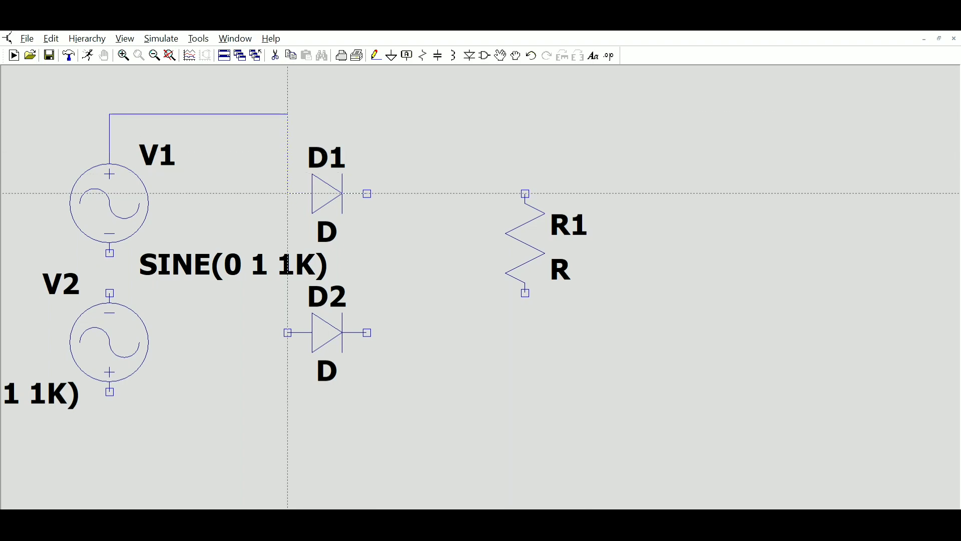
click(288, 194)
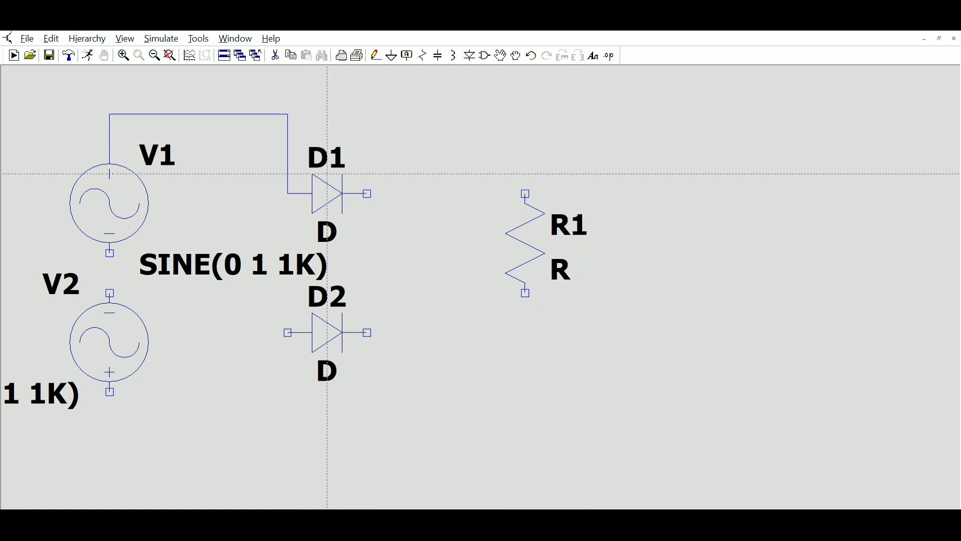
click(367, 193)
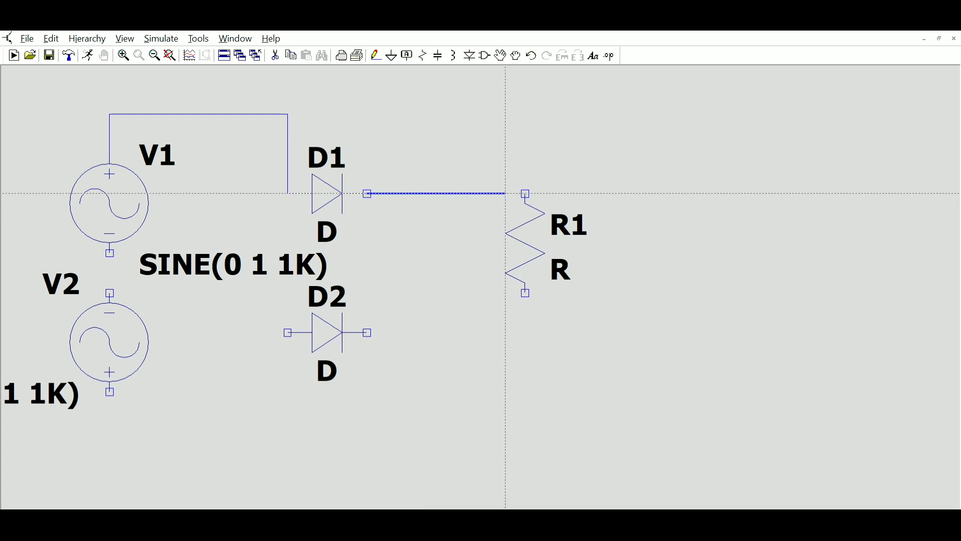
click(525, 194)
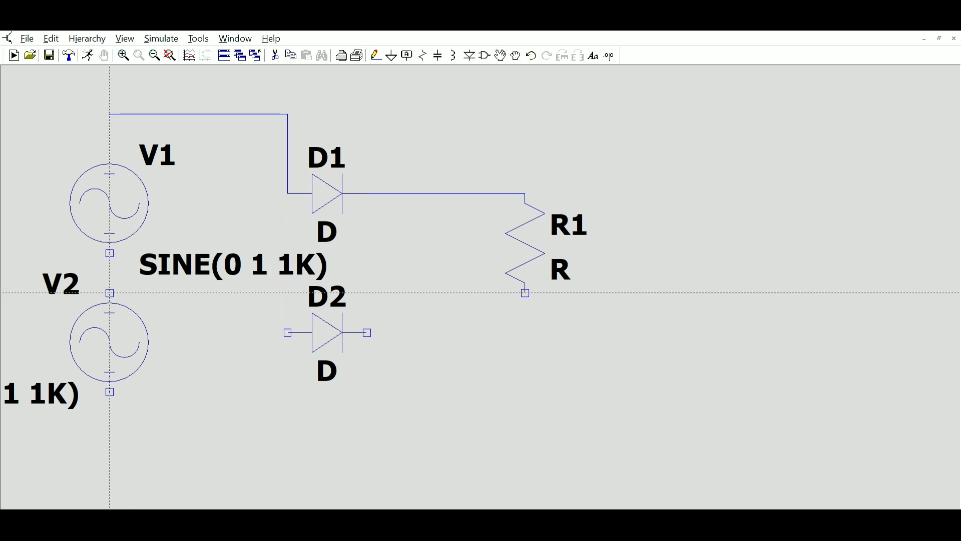
Step: Wire V2's upper terminal to D2's anode and D2's cathode up to D1's cathode junction
click(110, 293)
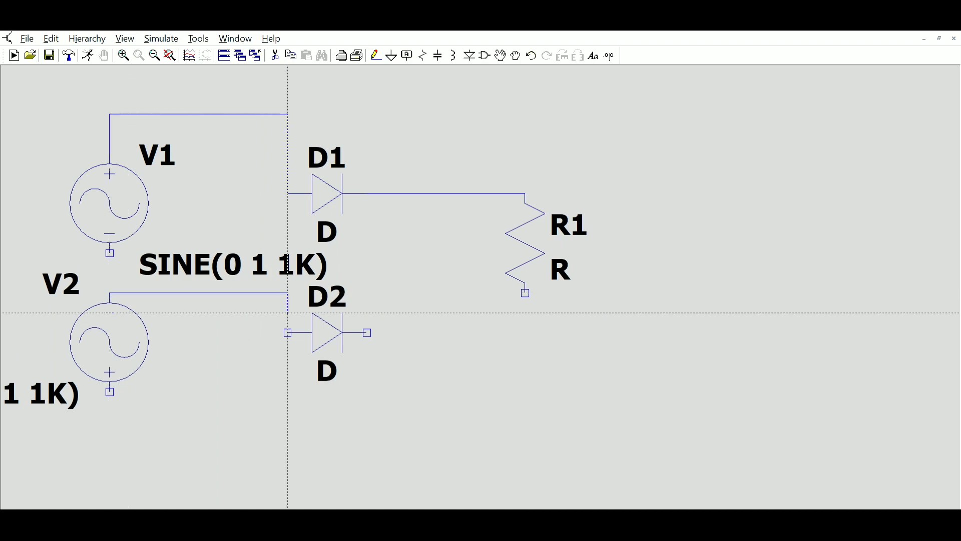
click(288, 332)
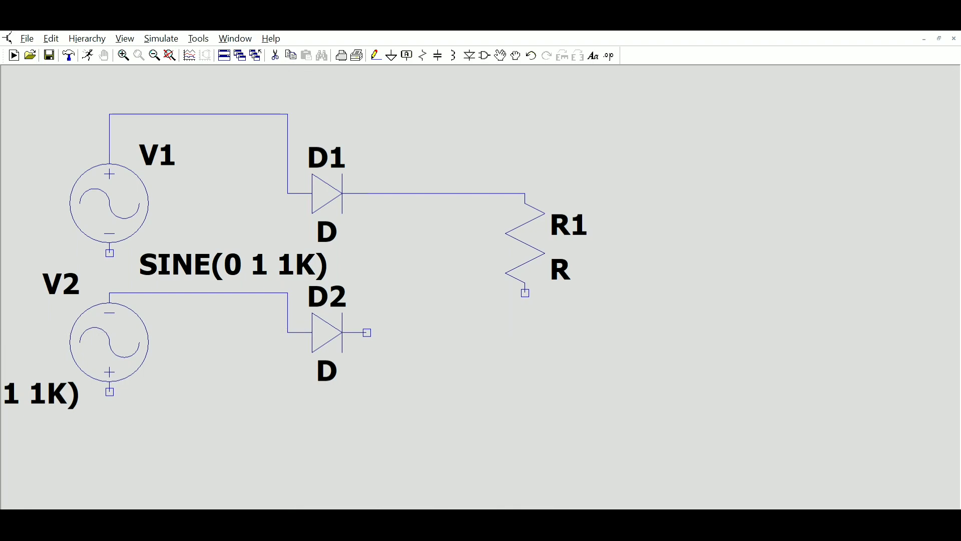
click(367, 332)
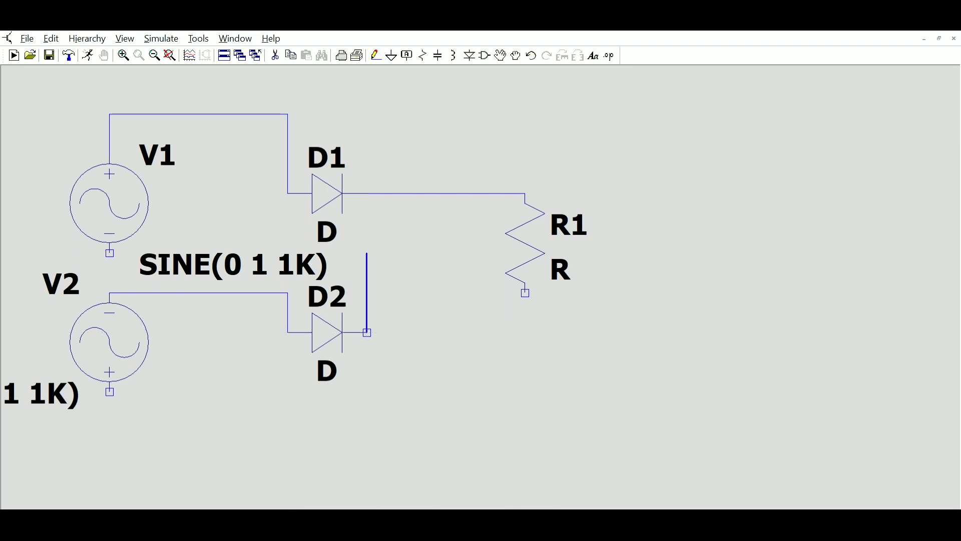
click(366, 193)
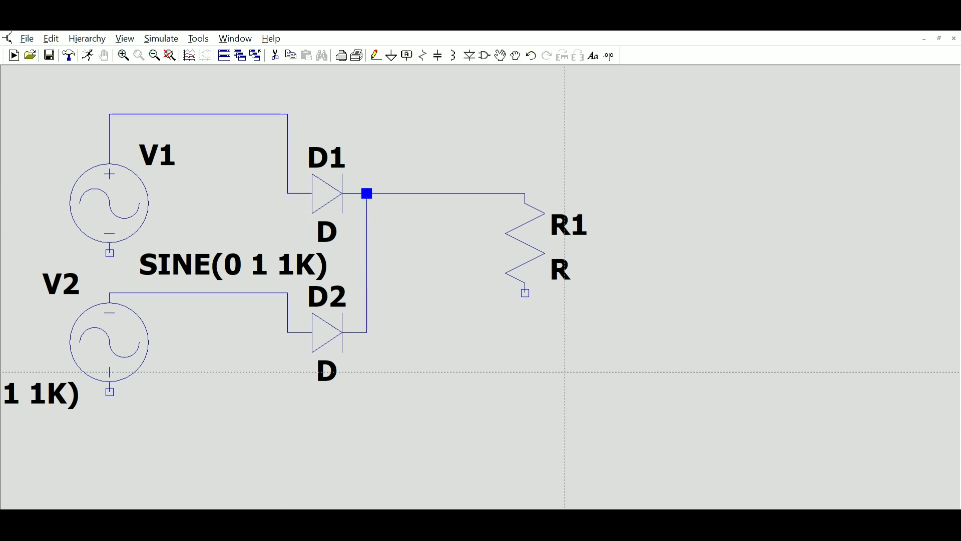
key(Escape)
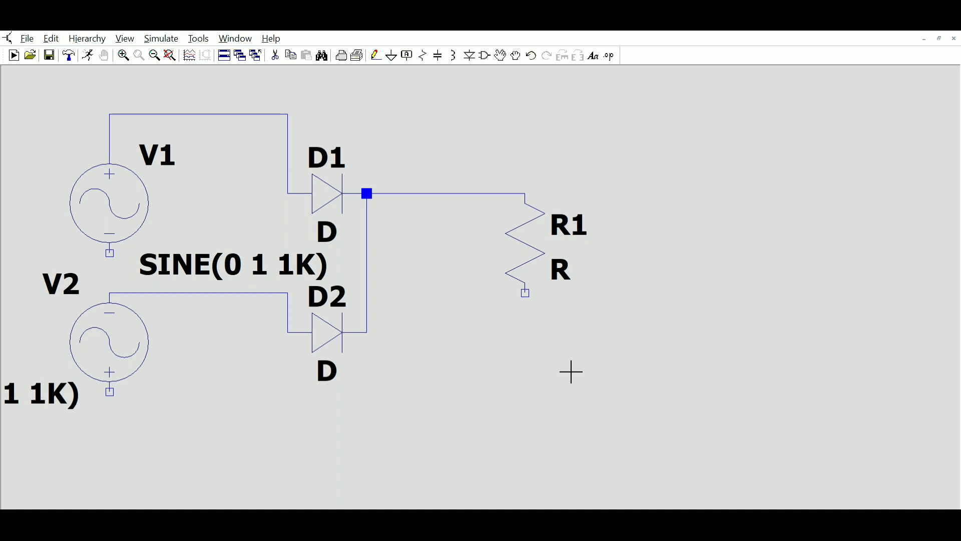
Step: Add ground symbols to the bottom terminals of R1, V1 and V2
click(392, 54)
click(525, 293)
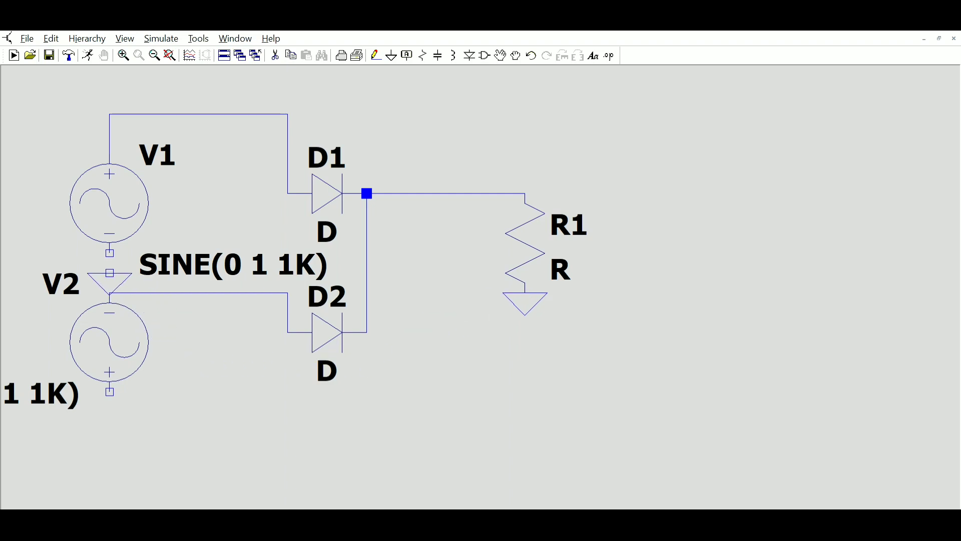
click(109, 253)
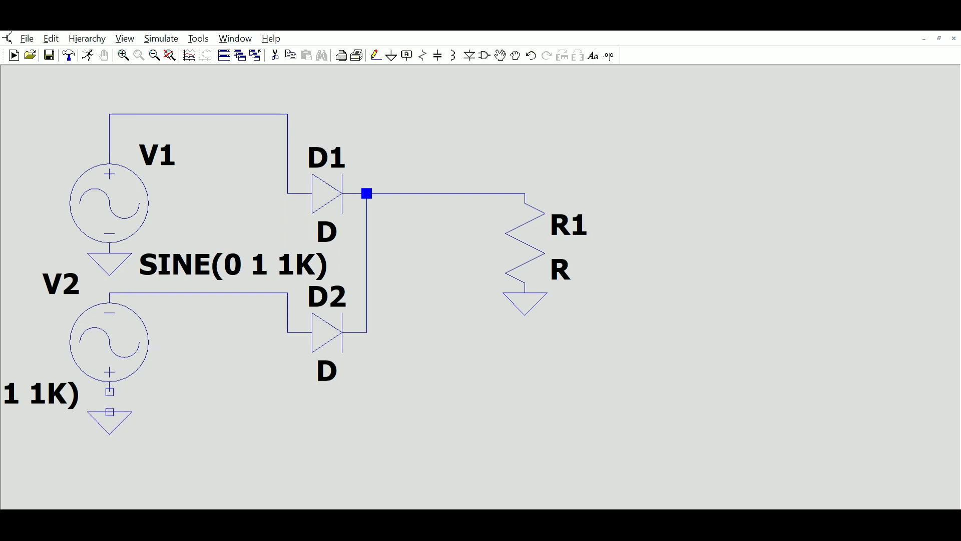
click(110, 392)
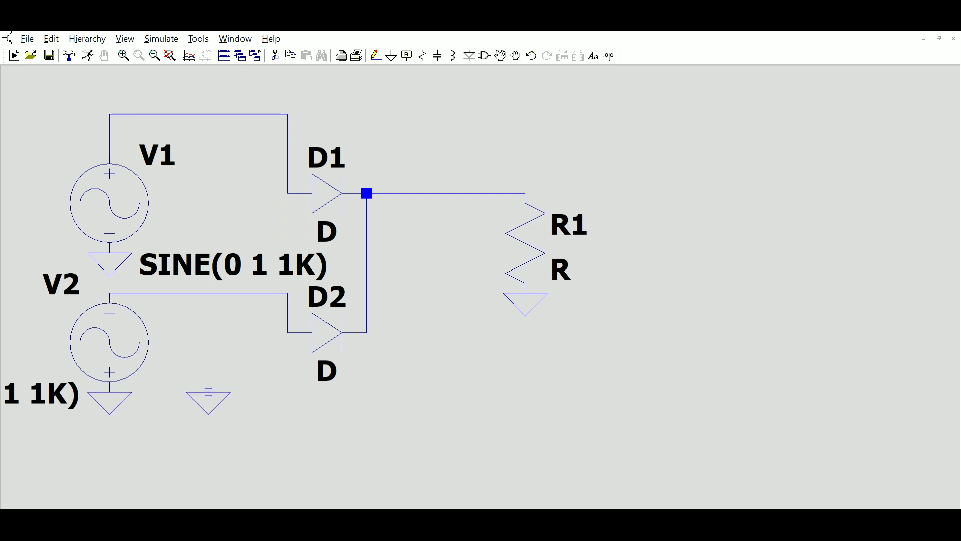
key(Escape)
Step: Set R1's value to 470 and run the transient simulation .tran 0 10ms 0ms 0.5ms
text(470)
click(544, 210)
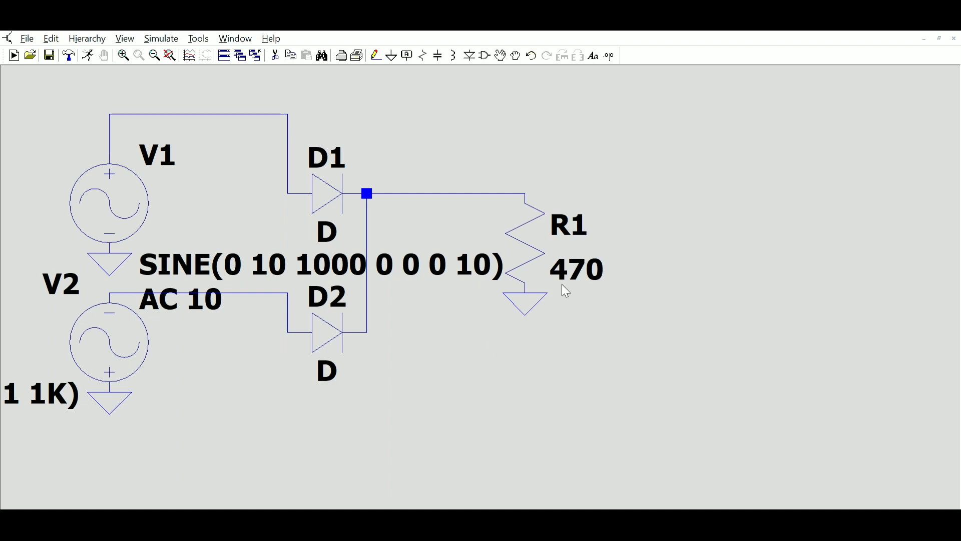
click(663, 410)
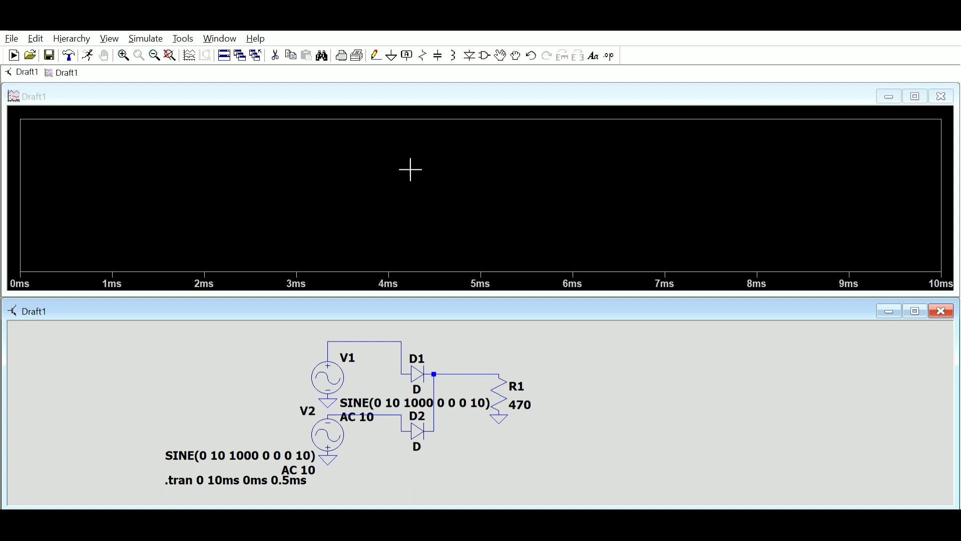
Step: Add a second plot pane and probe the wire from V1 to D1 to plot its voltage
click(431, 219)
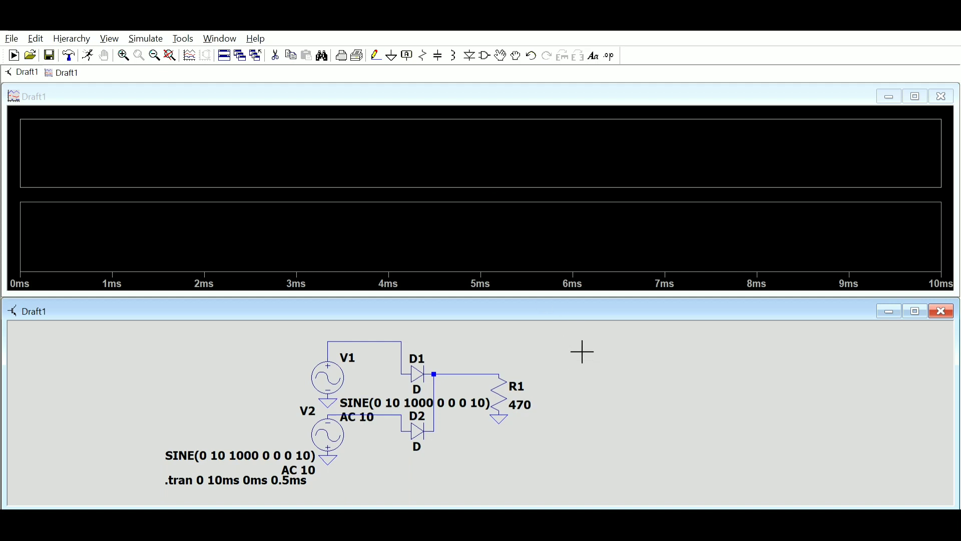
click(391, 343)
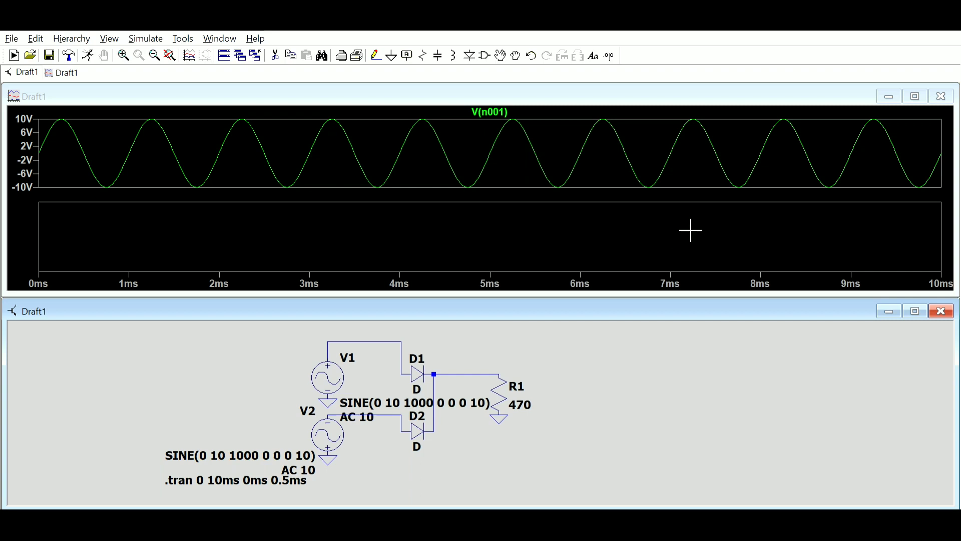
Step: Select the lower plot pane and probe the wire feeding R1 to plot the rectified output voltage
click(403, 225)
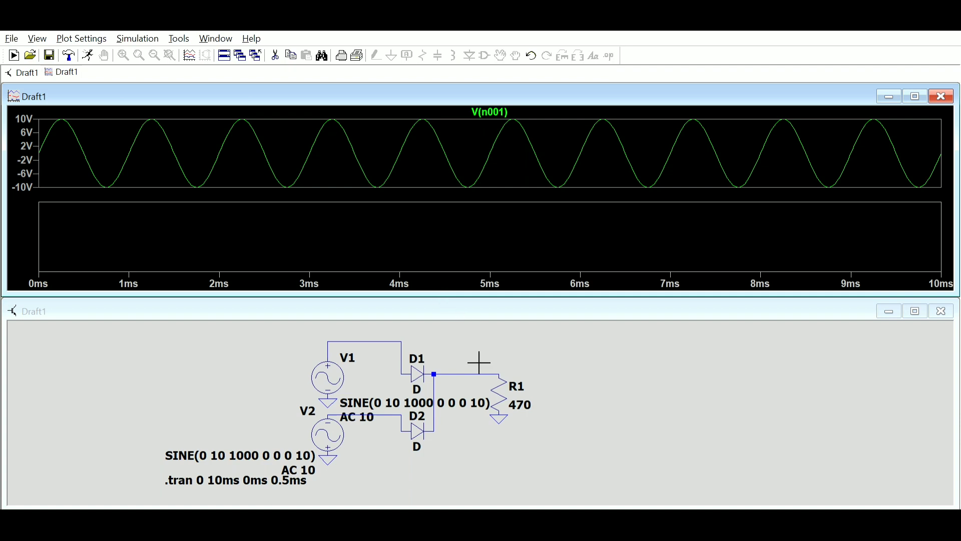
click(607, 362)
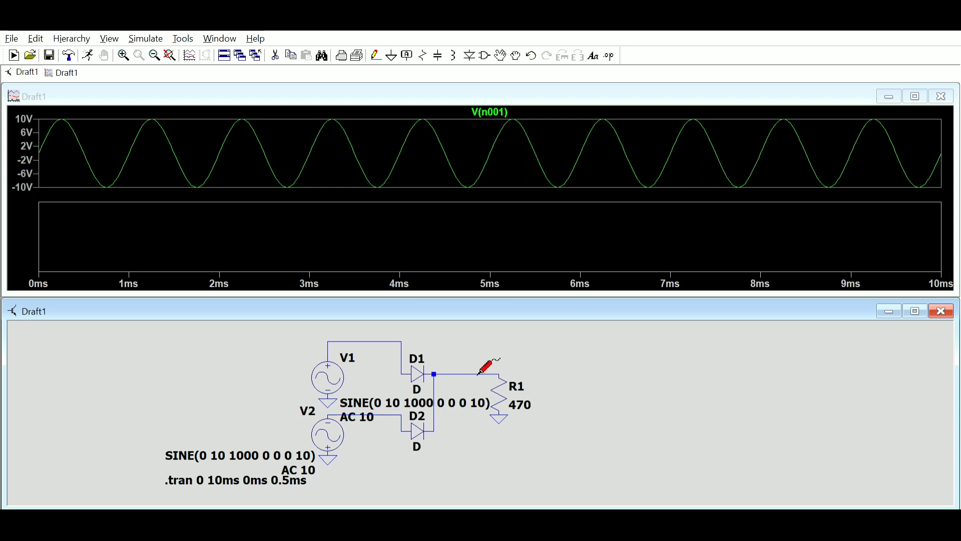
click(479, 373)
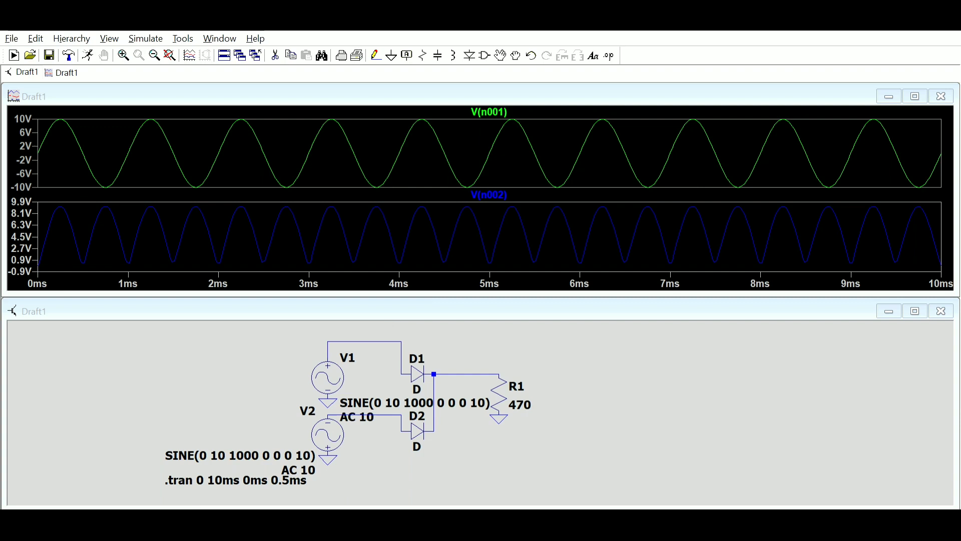
click(591, 380)
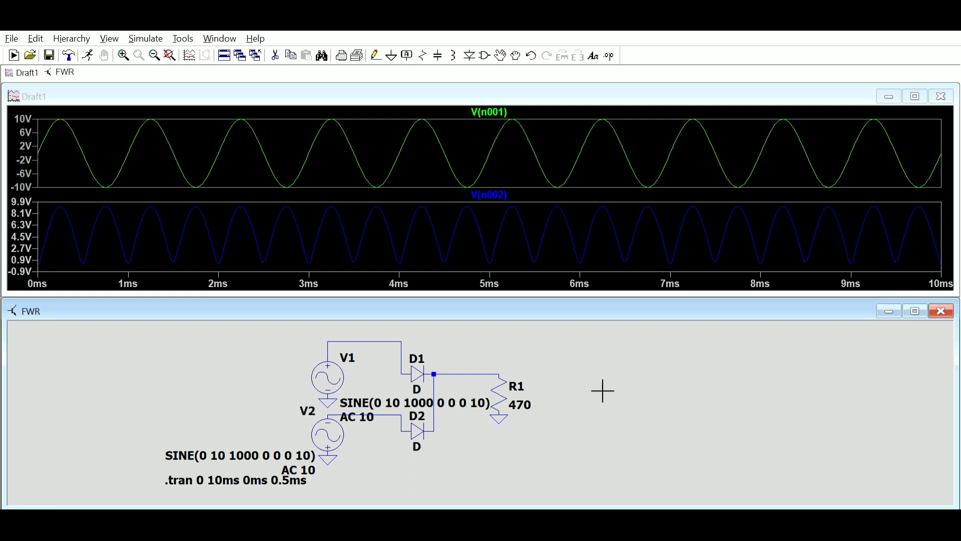